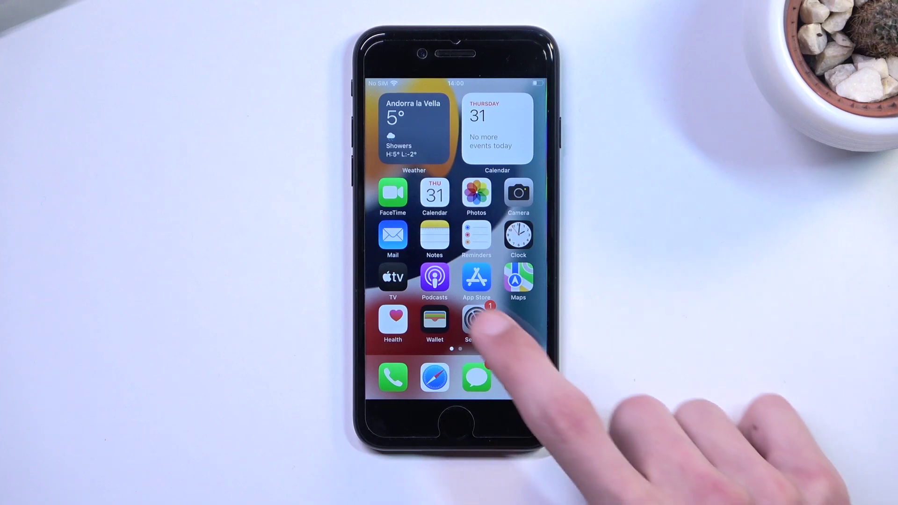
Step: Open the Settings app and go into its Focus section
left_click(476, 320)
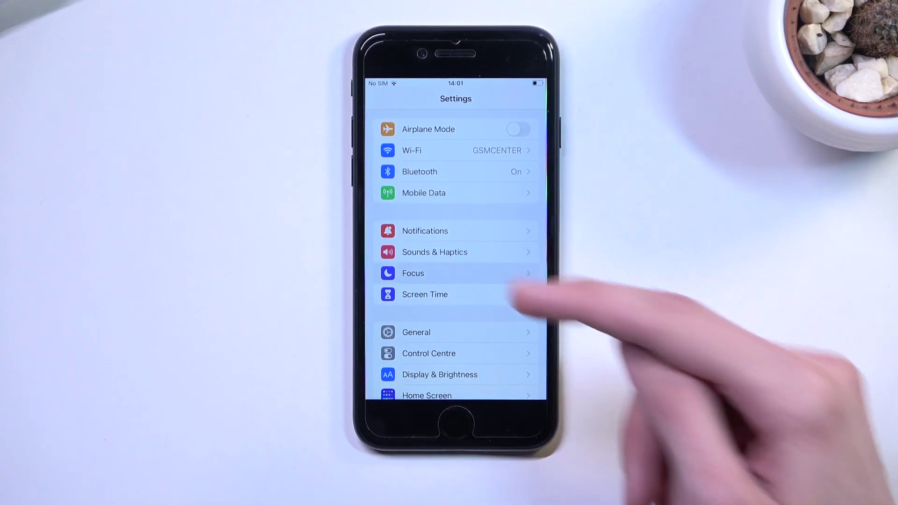
left_click(412, 274)
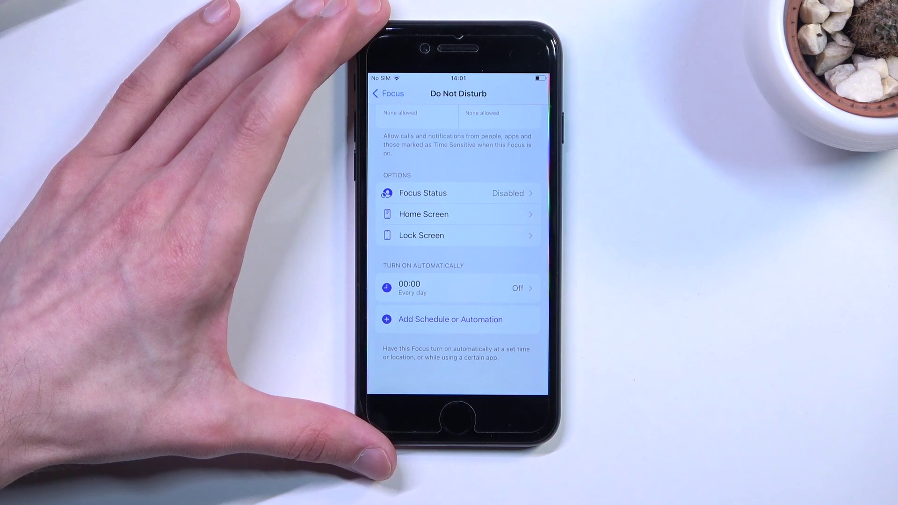
scroll(456, 281, "up", 2)
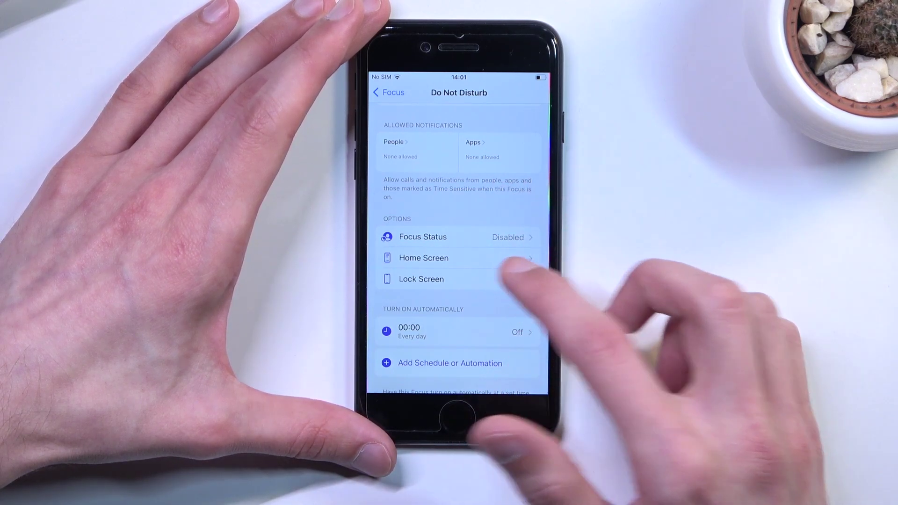
left_click(456, 258)
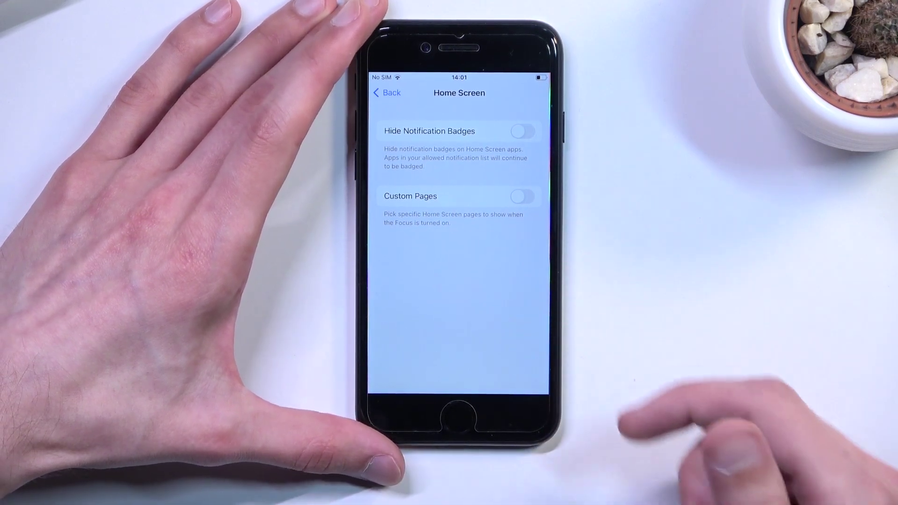
left_click(388, 93)
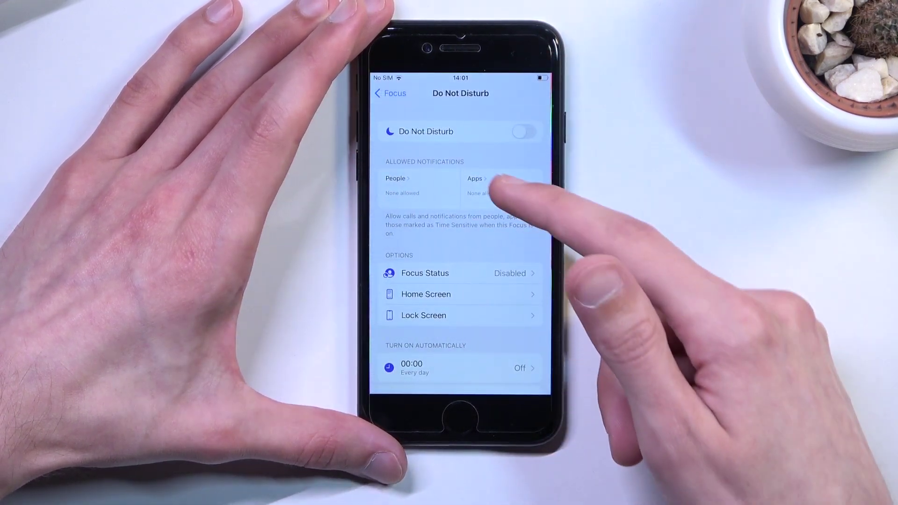
left_click(524, 130)
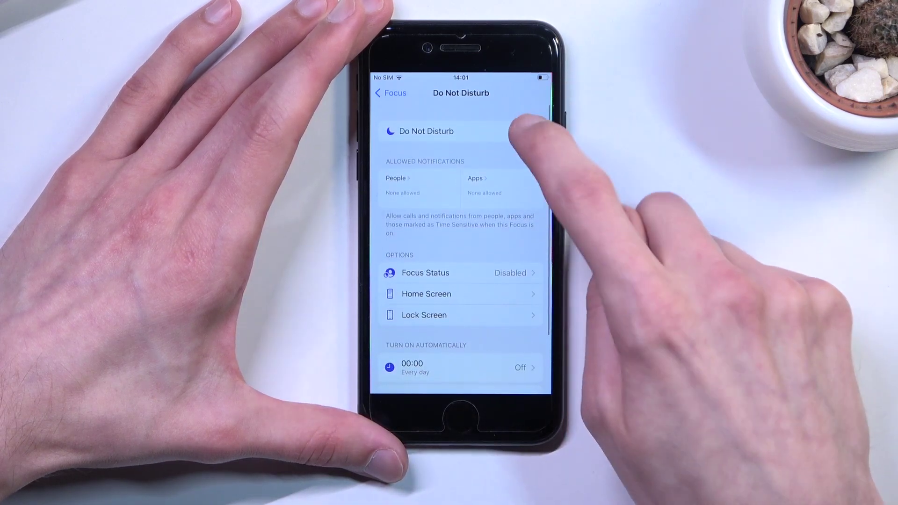
left_click(524, 131)
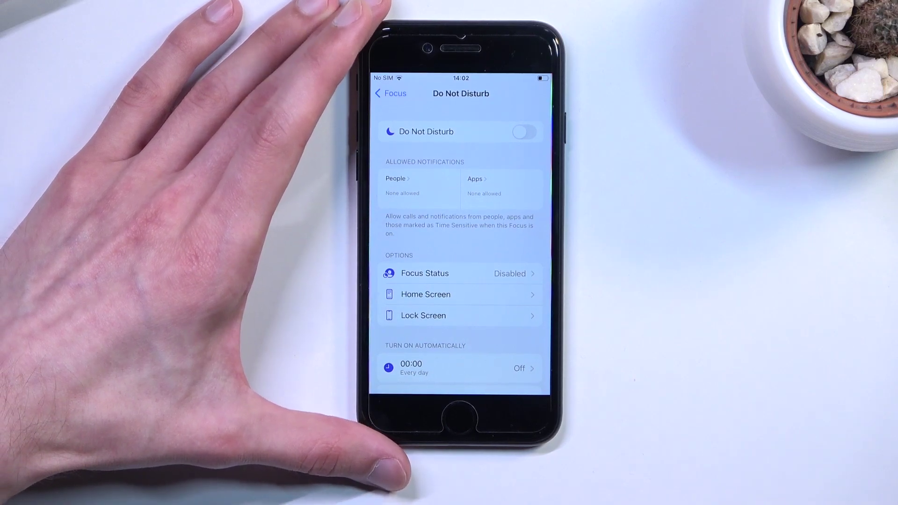
Step: Switch the Do Not Disturb toggle on, leaving its schedule off
left_click(525, 133)
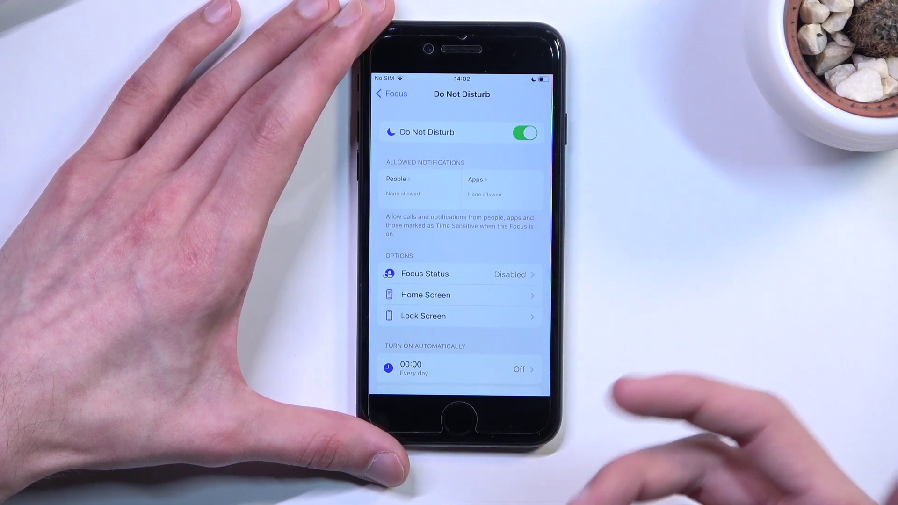
scroll(492, 309, "down", 3)
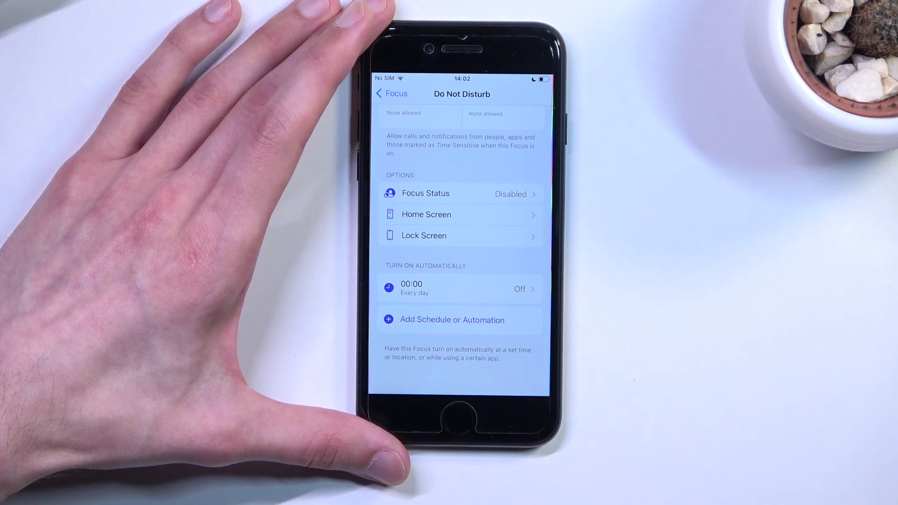
scroll(492, 281, "up", 3)
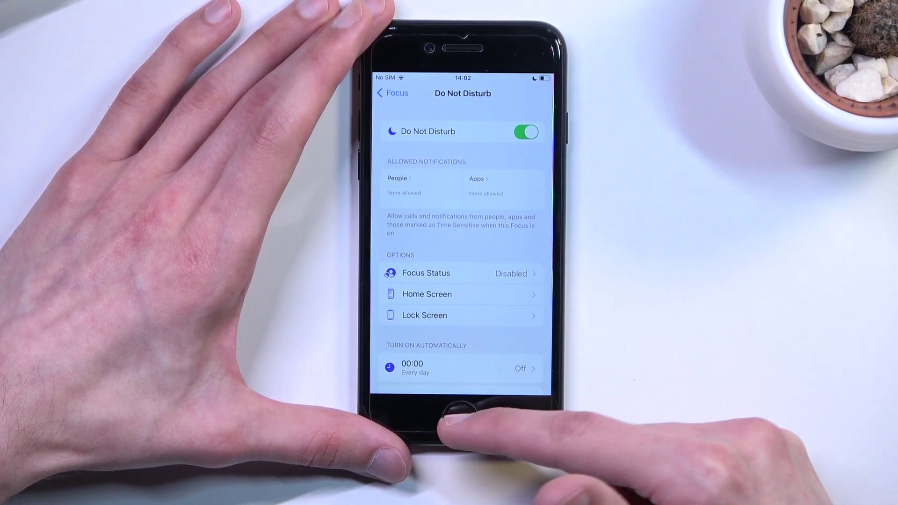
Step: Go to the home screen, then bring up Control Centre and dismiss it
left_click(461, 420)
left_click_drag(492, 74, 492, 351)
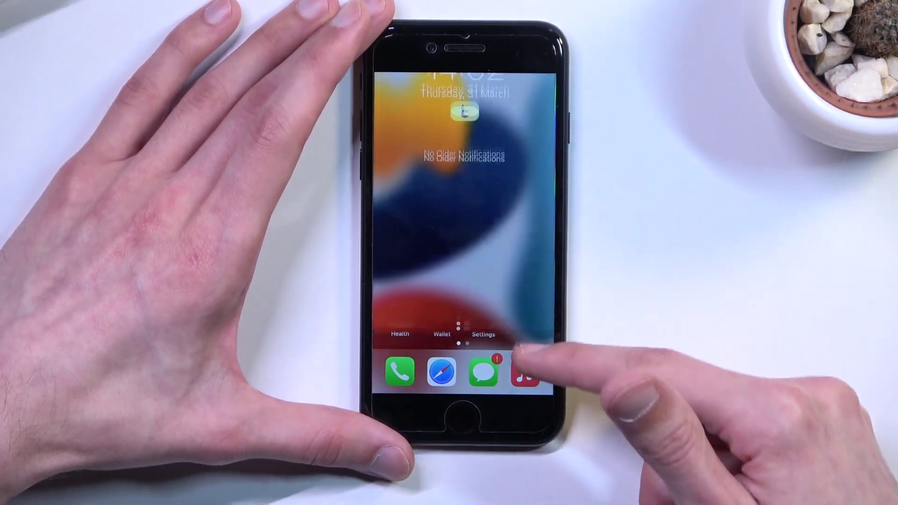
left_click_drag(491, 393, 492, 141)
left_click_drag(492, 397, 491, 210)
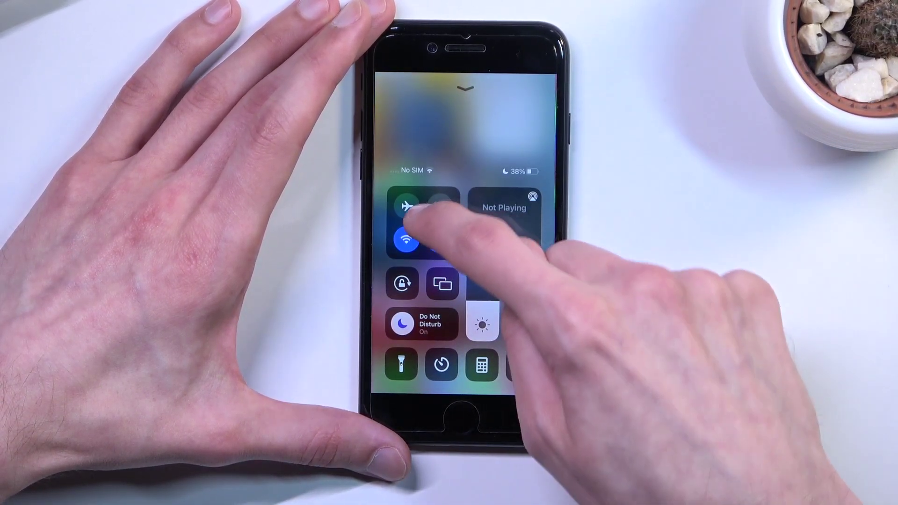
left_click(422, 218)
left_click(492, 393)
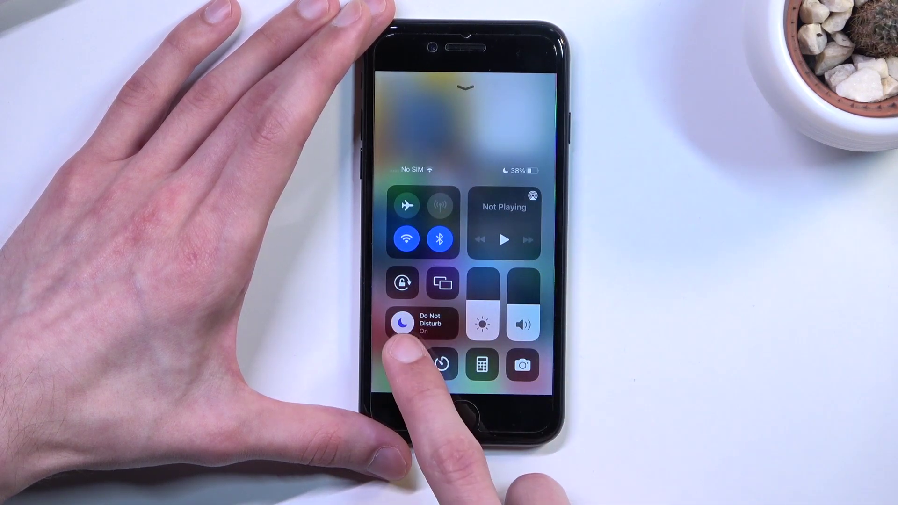
left_click(505, 120)
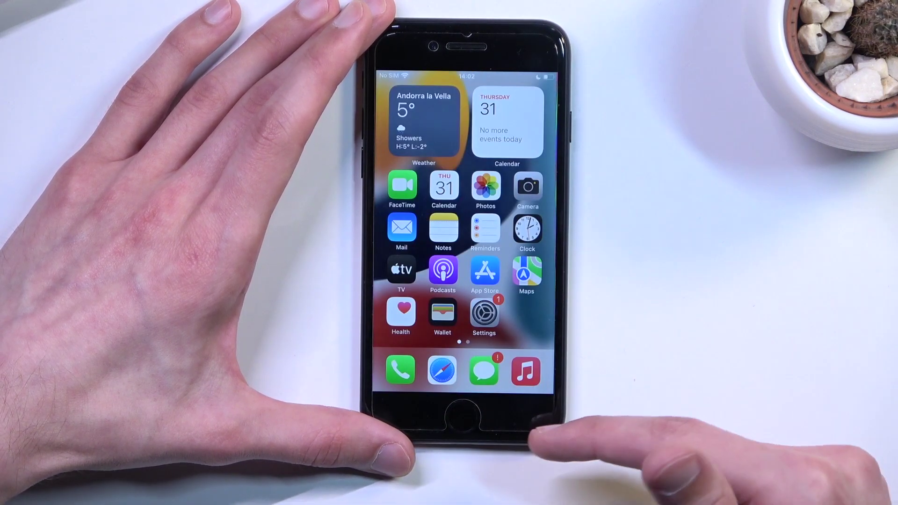
Step: Reopen Control Centre, switch Do Not Disturb off, and close it
left_click_drag(491, 397, 534, 210)
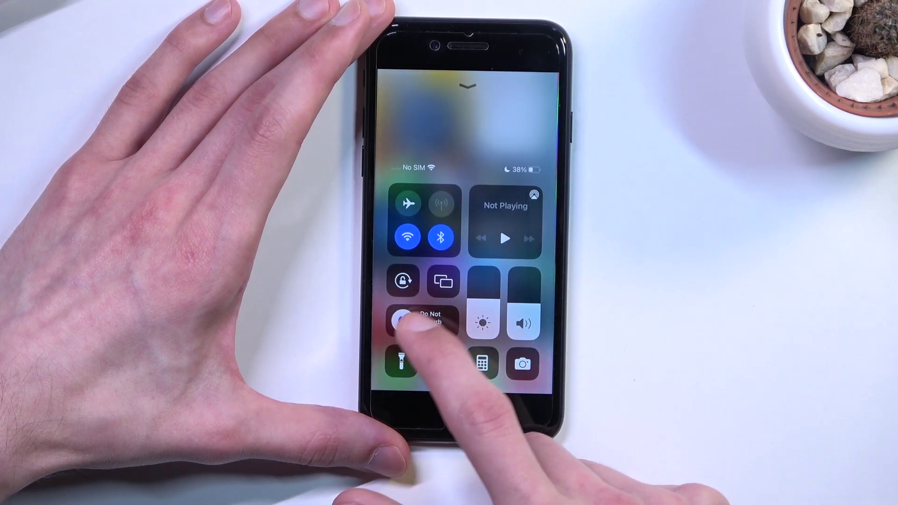
left_click(425, 322)
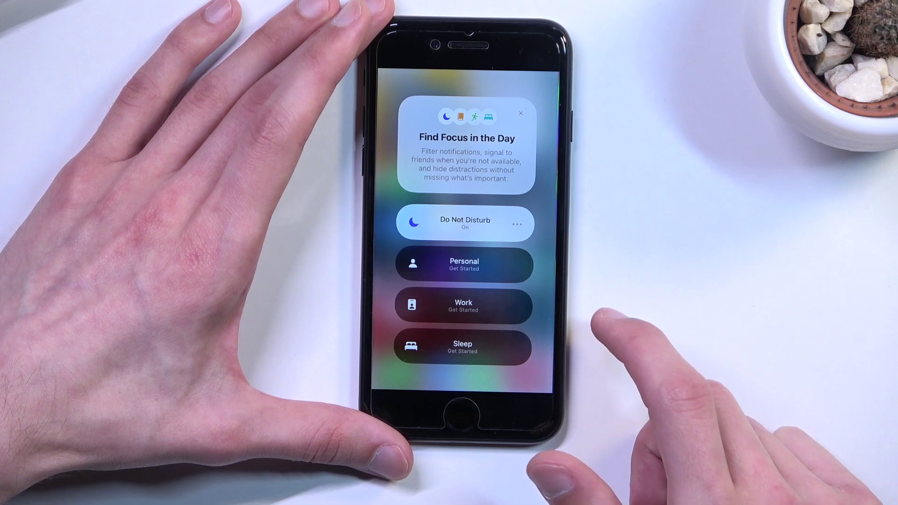
left_click(464, 379)
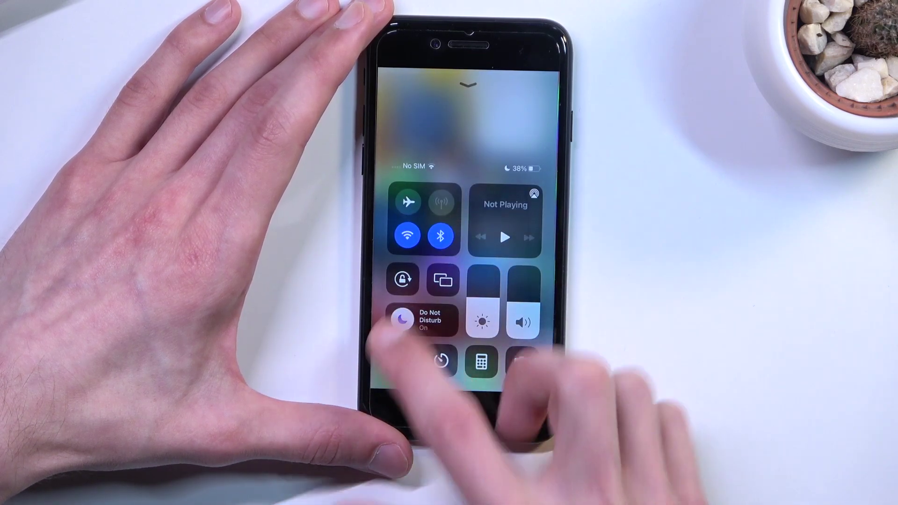
left_click(403, 319)
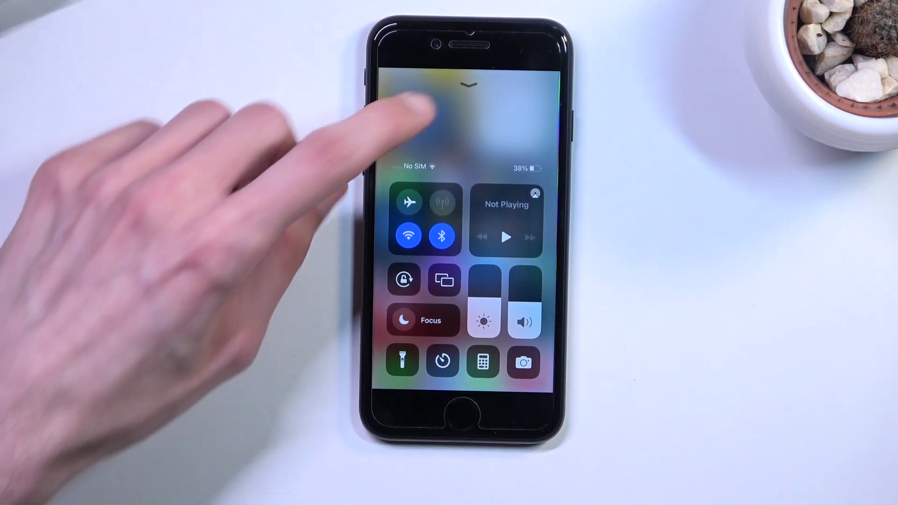
left_click(435, 119)
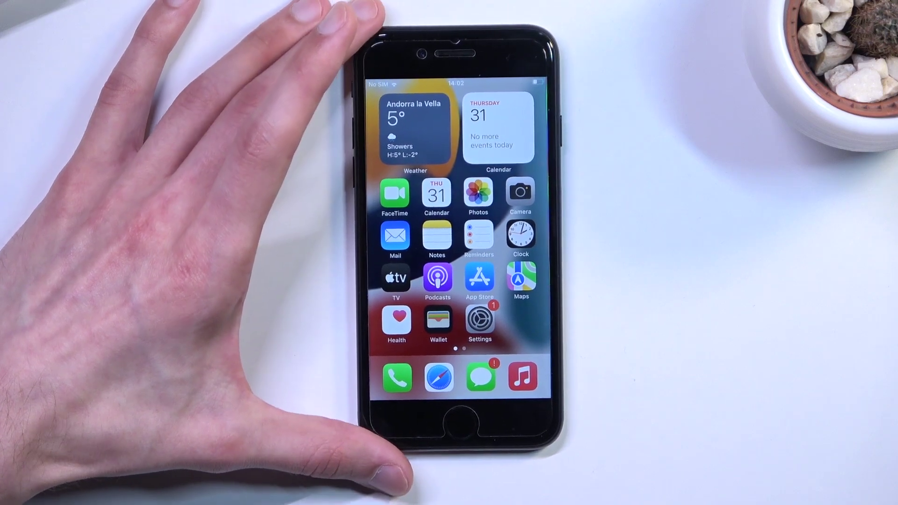